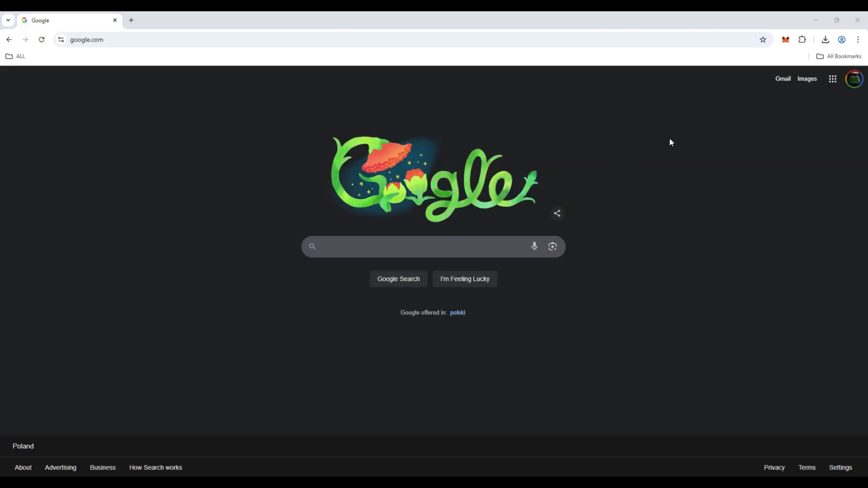
- Delete the existing HyperEVM network from the wallet's network list and confirm its removal
click(786, 40)
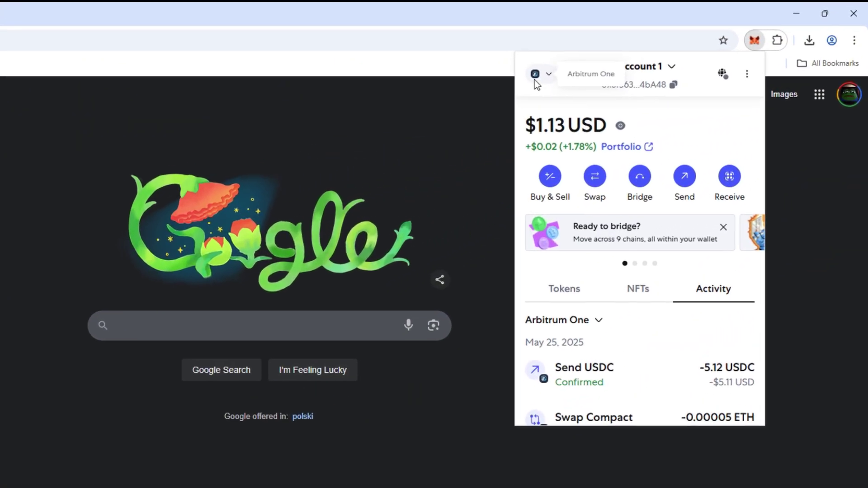
click(632, 64)
scroll(723, 177, down, 5)
scroll(661, 248, up, 3)
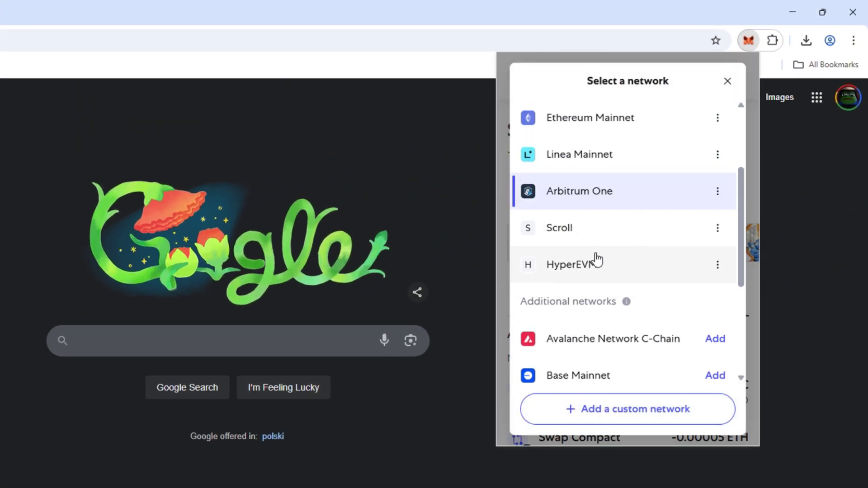
click(718, 265)
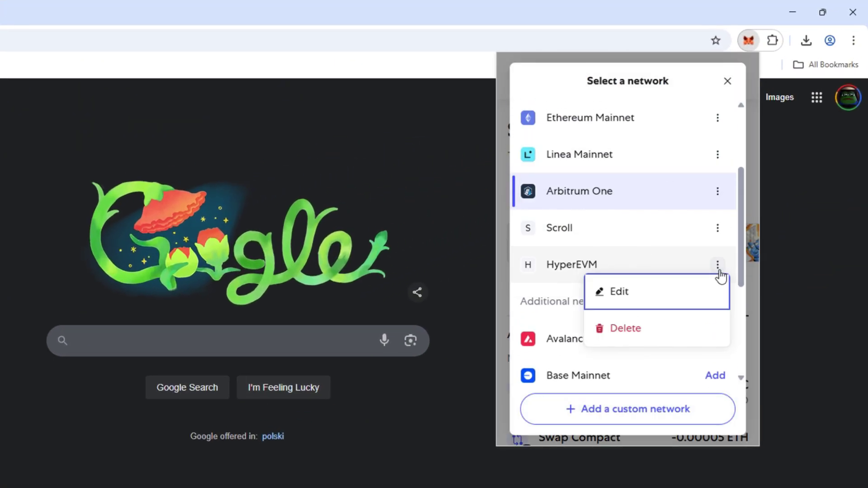
click(624, 329)
click(667, 293)
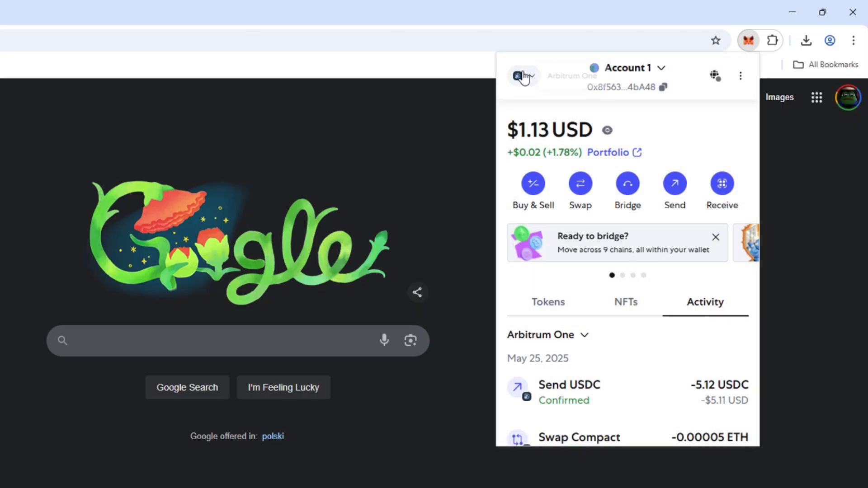
click(523, 76)
scroll(581, 230, down, 3)
click(412, 183)
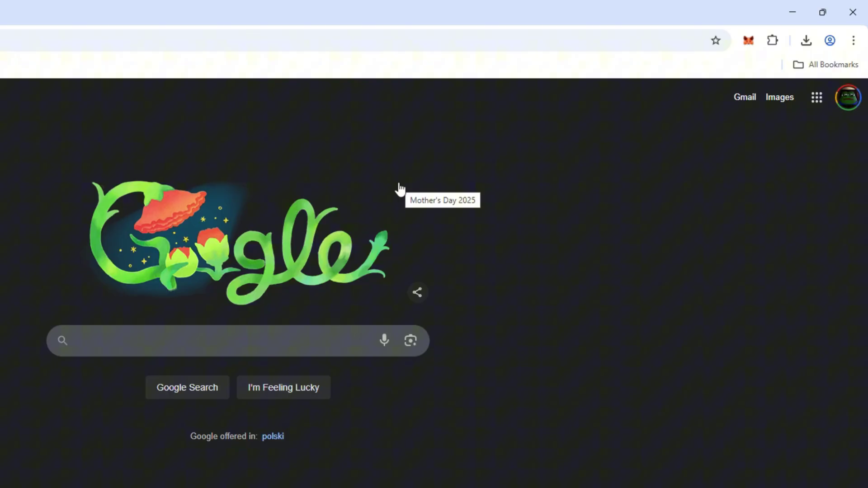
- Load chainlist.org and search for hyperevm (chain ID 999, HYPE)
key(ctrl+l)
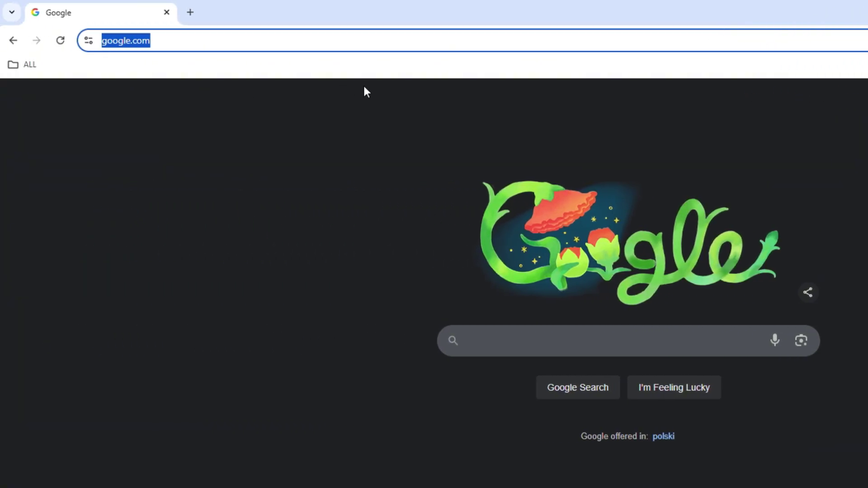
text(chainlis)
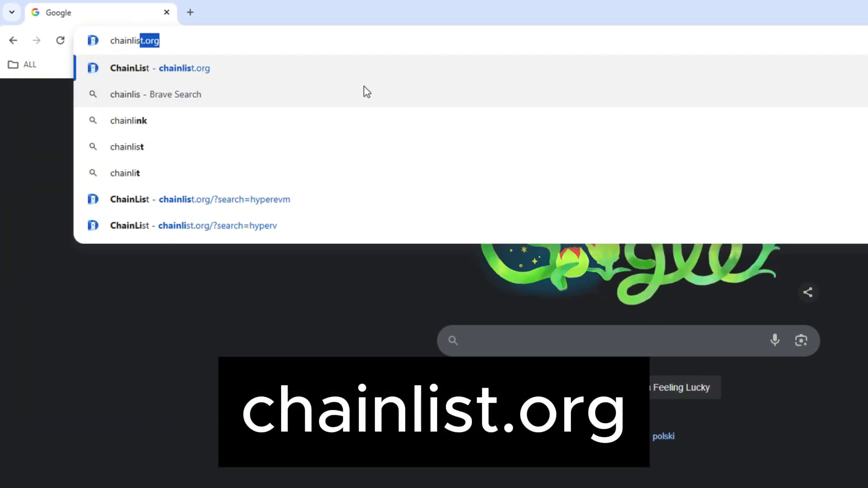
text(t.org)
key(Return)
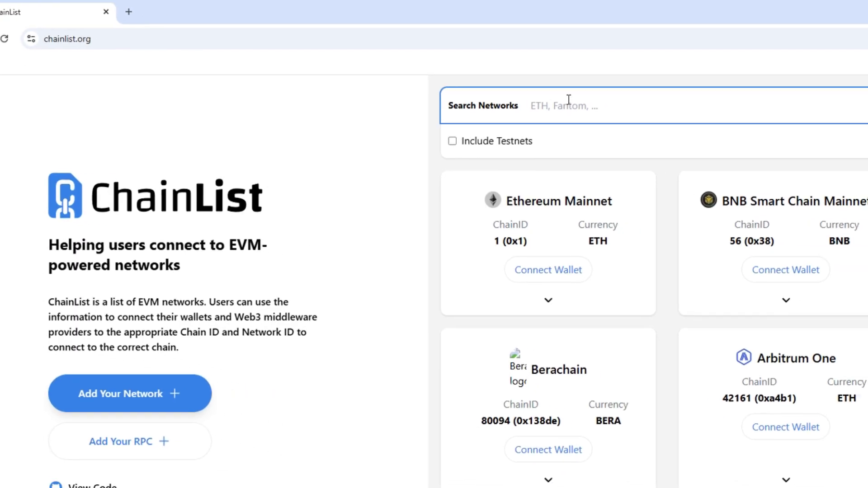
text(hy)
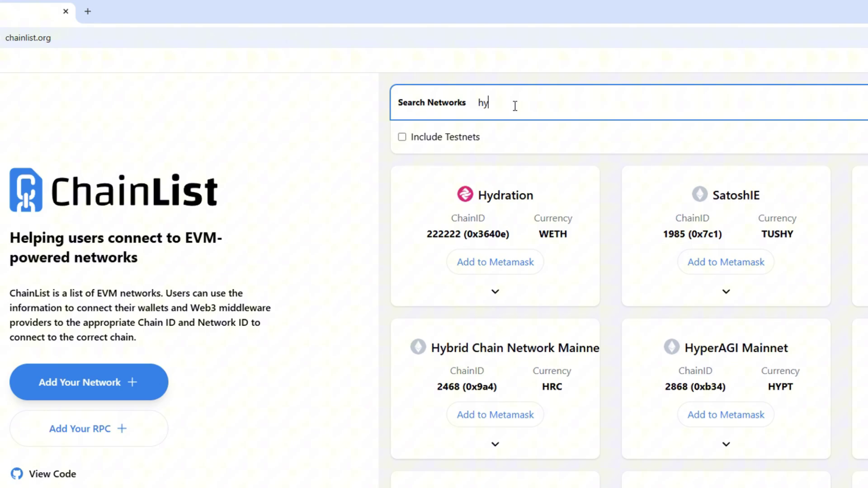
text(perevm)
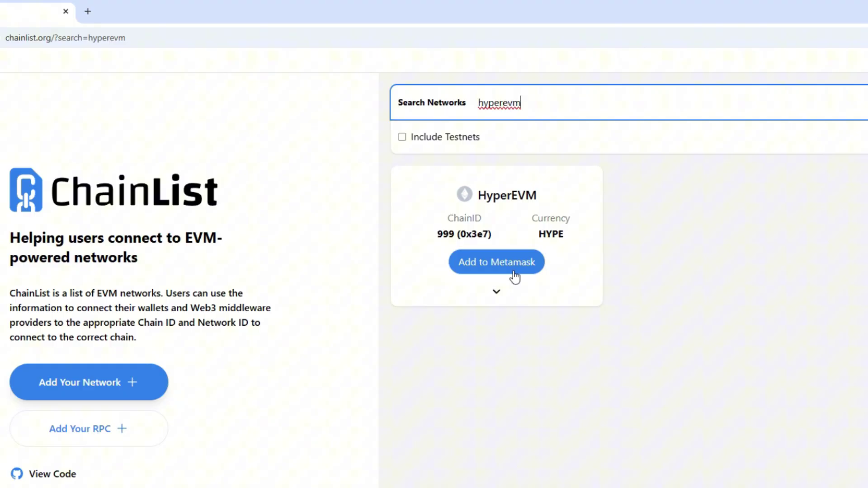
- Expand the HyperEVM card to list its RPC server URLs with latency and scores
click(504, 295)
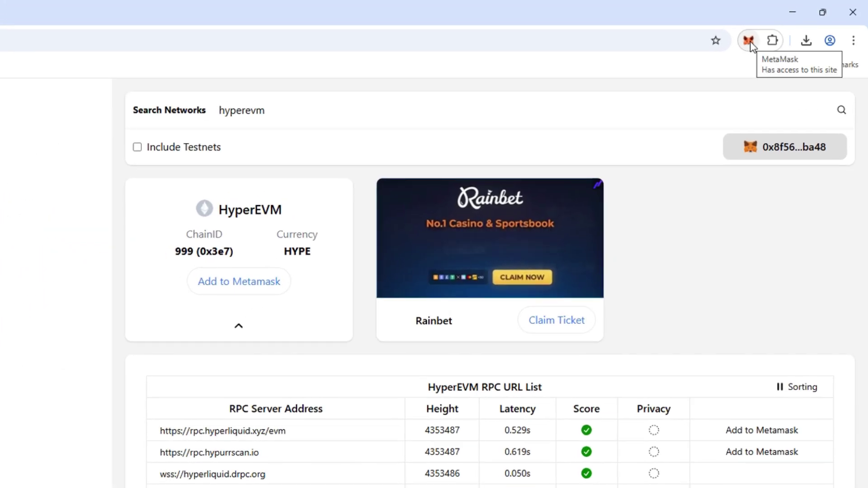
- Go through Settings > Security & privacy to Add custom network, reaching the network selection dialog
click(751, 41)
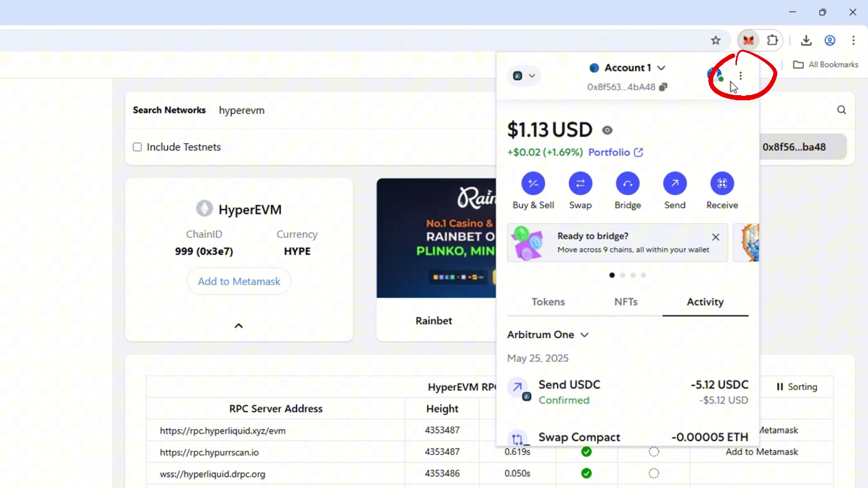
click(740, 79)
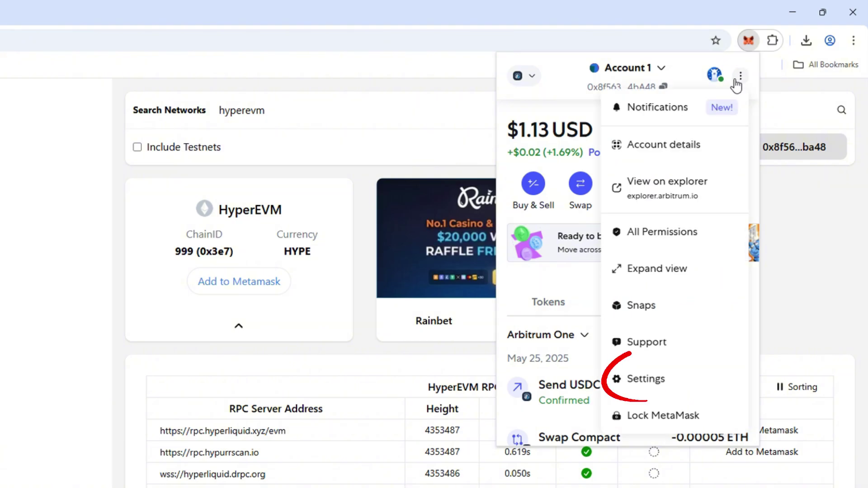
click(648, 378)
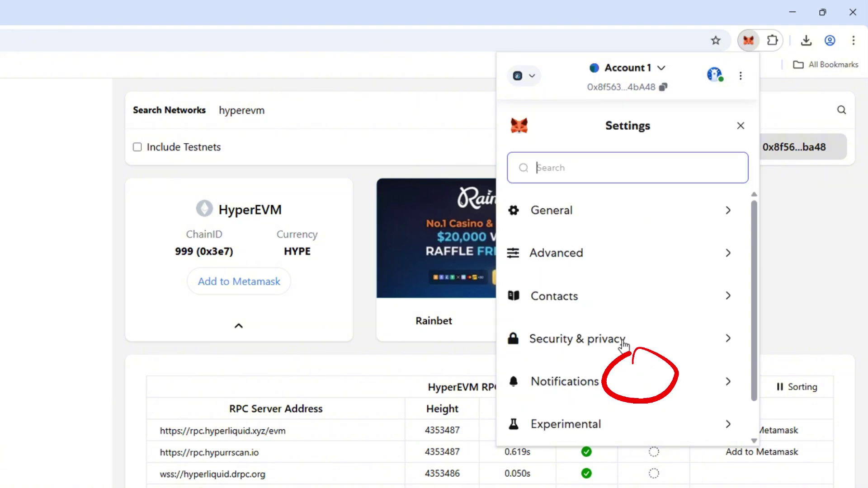
click(567, 339)
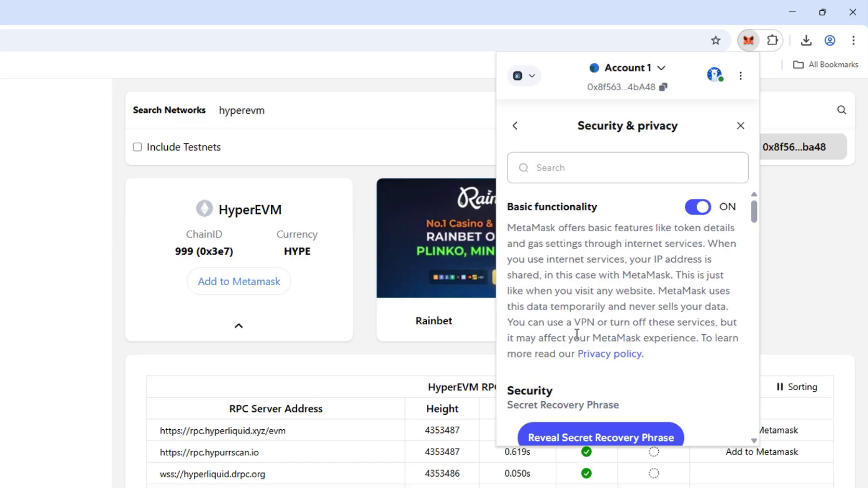
scroll(609, 285, down, 3)
scroll(610, 281, down, 3)
scroll(610, 287, down, 3)
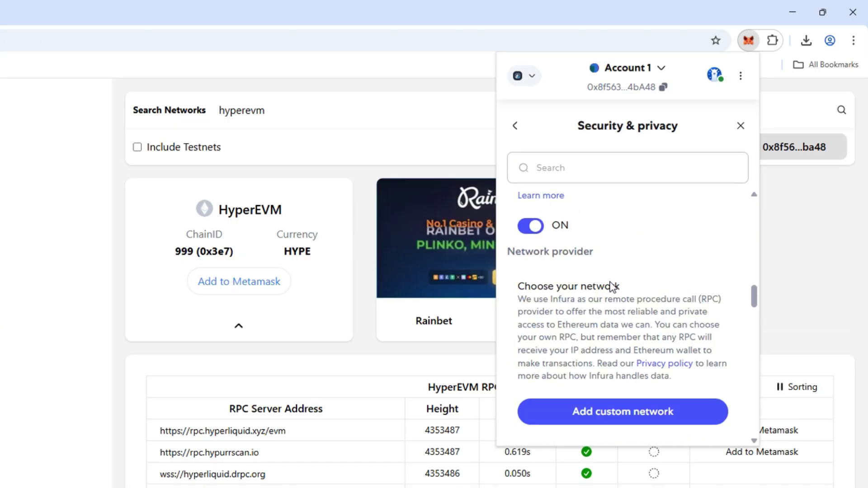
scroll(620, 300, down, 2)
scroll(586, 301, up, 2)
scroll(587, 300, down, 1)
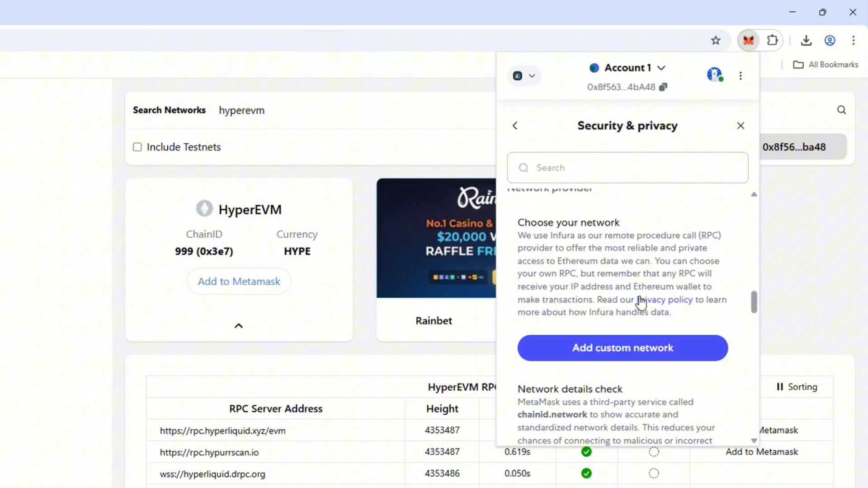
click(659, 353)
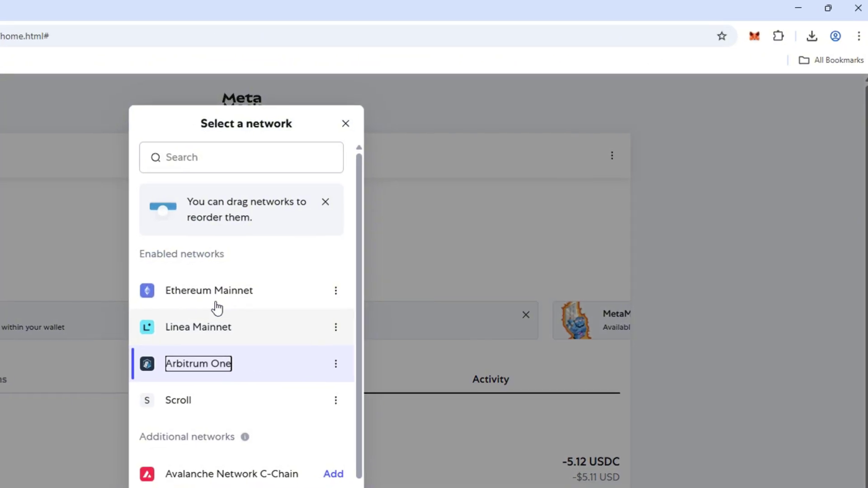
scroll(421, 159, down, 1)
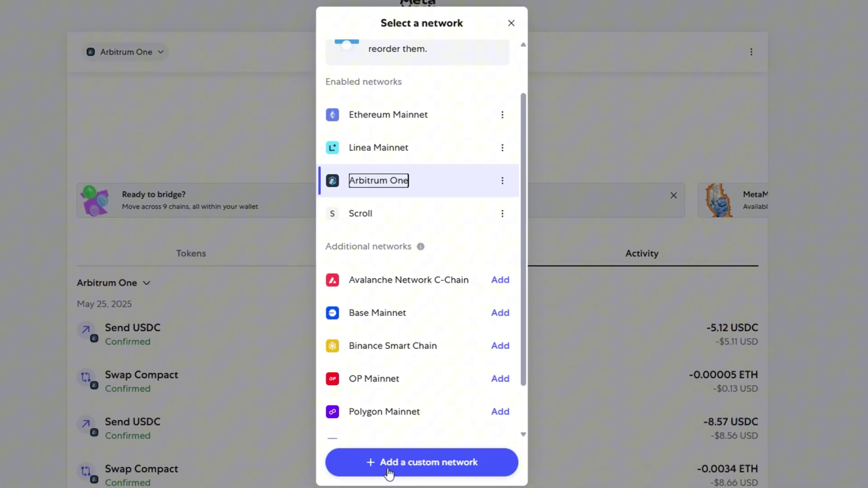
- Enter network name HyperEVM and currency symbol HYPE, copying the drpc RPC address from ChainList
click(388, 473)
text(Hyper)
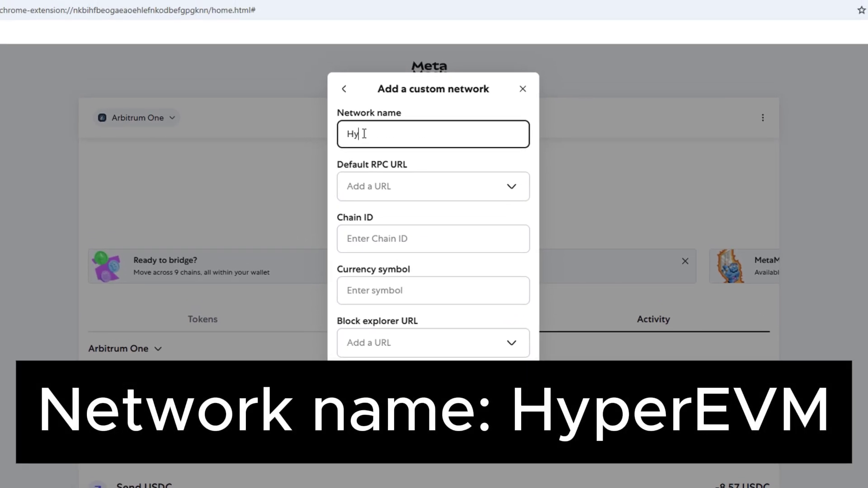
text(EVM)
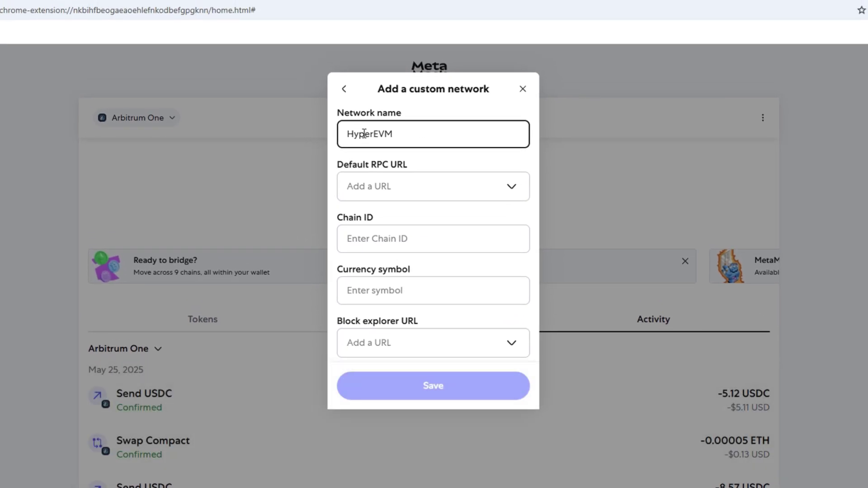
click(363, 292)
text(HYPE)
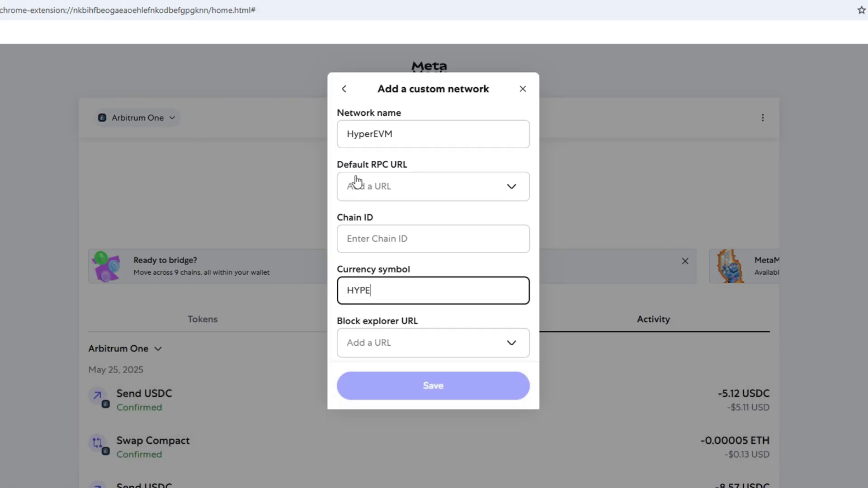
click(18, 2)
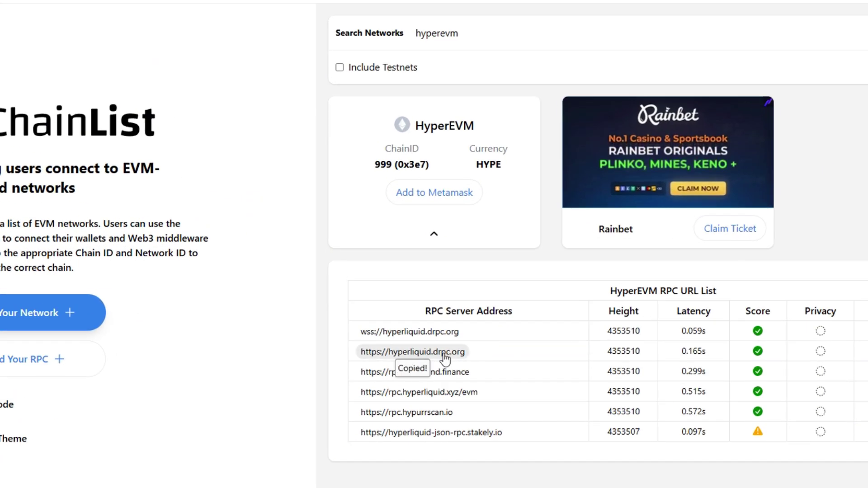
click(153, 20)
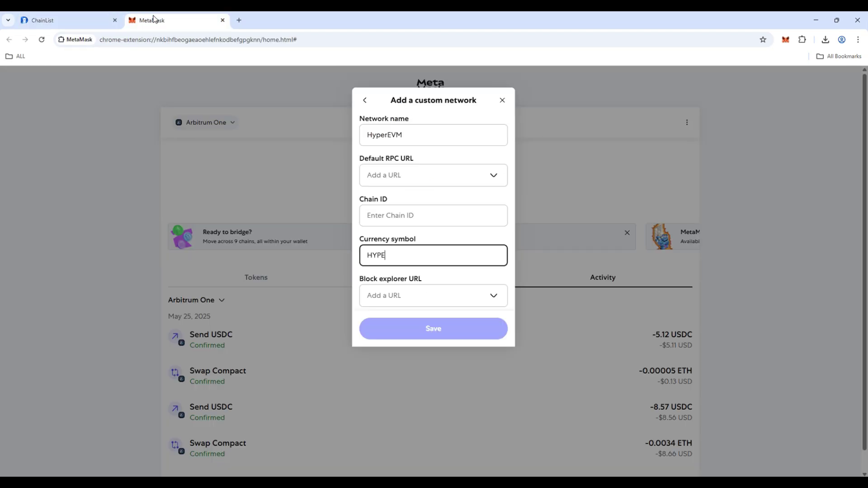
click(397, 175)
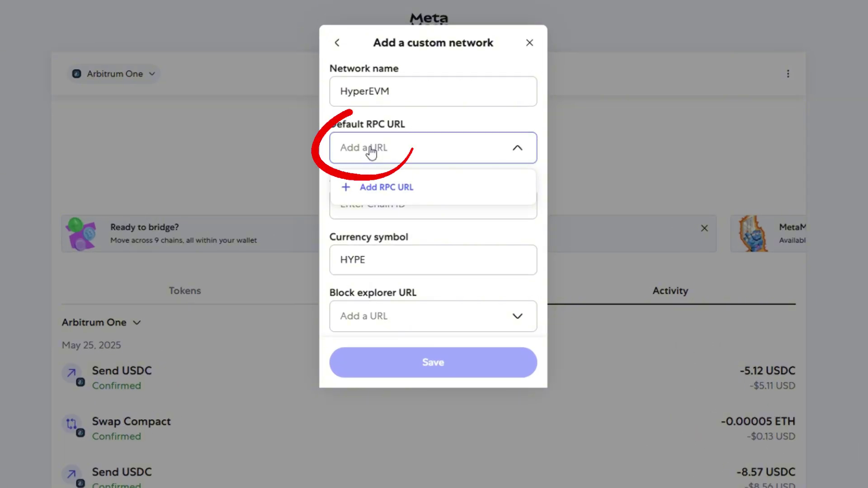
click(380, 186)
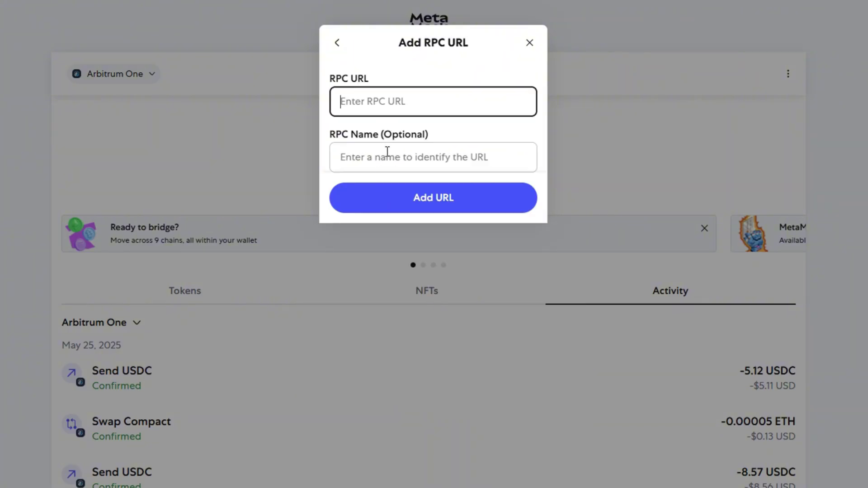
text(https://hyperliquid.drpc.org)
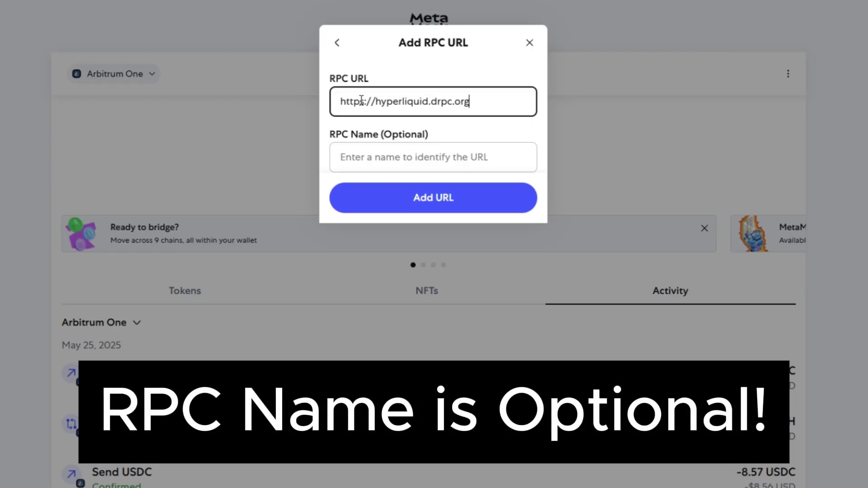
click(434, 201)
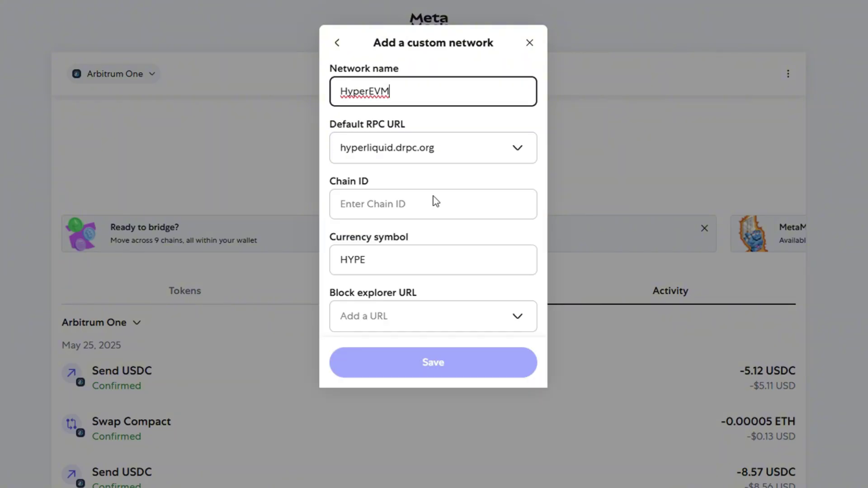
- Enter chain ID 999 and save HyperEVM as a new network
click(384, 204)
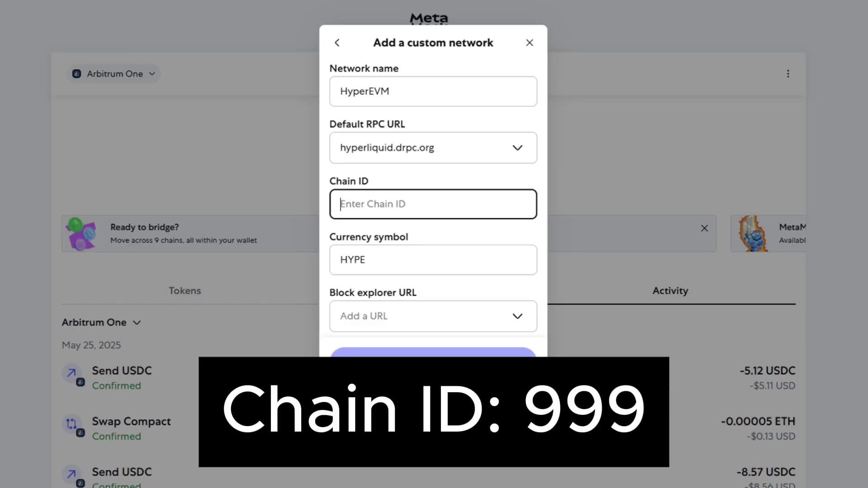
text(9)
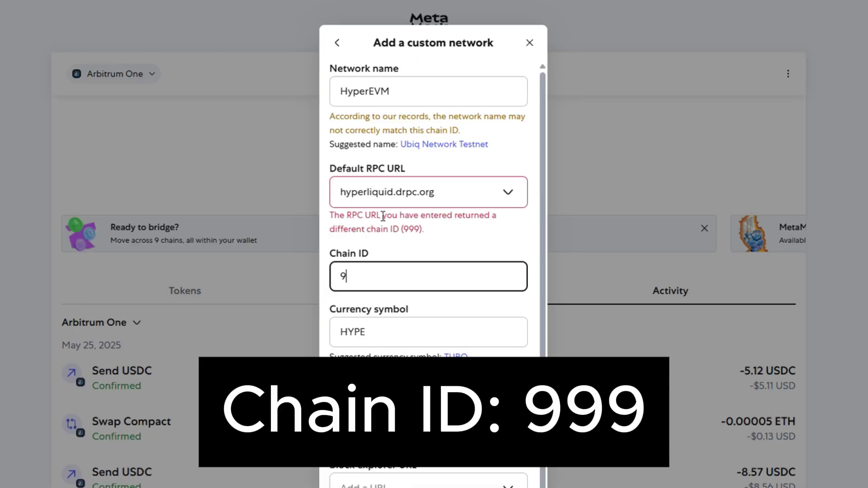
text(99)
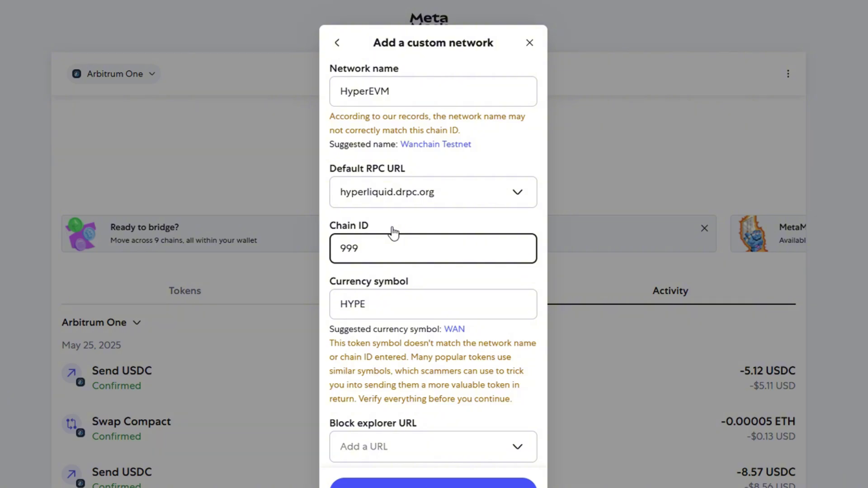
click(422, 471)
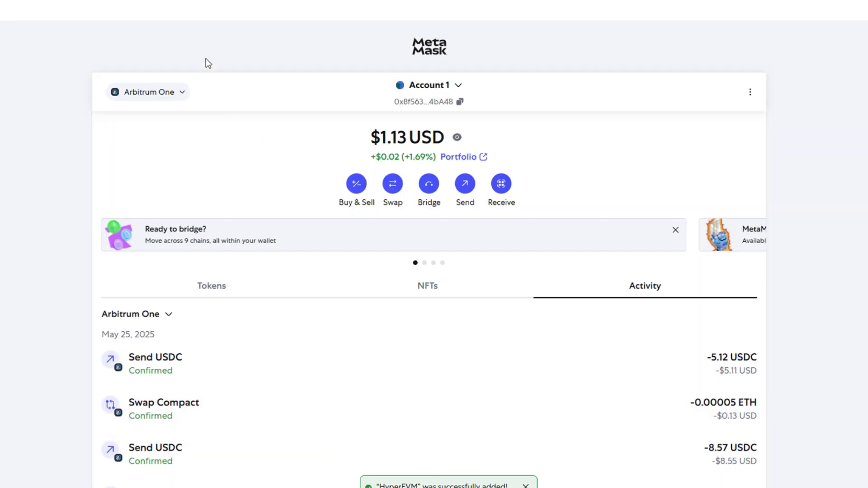
- Switch the wallet's active network to HyperEVM and view its HYPE token balance of 0
click(219, 21)
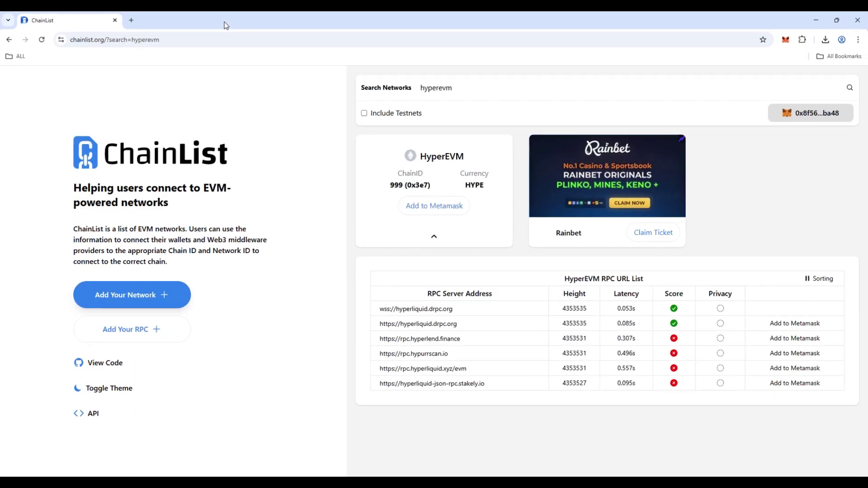
click(785, 41)
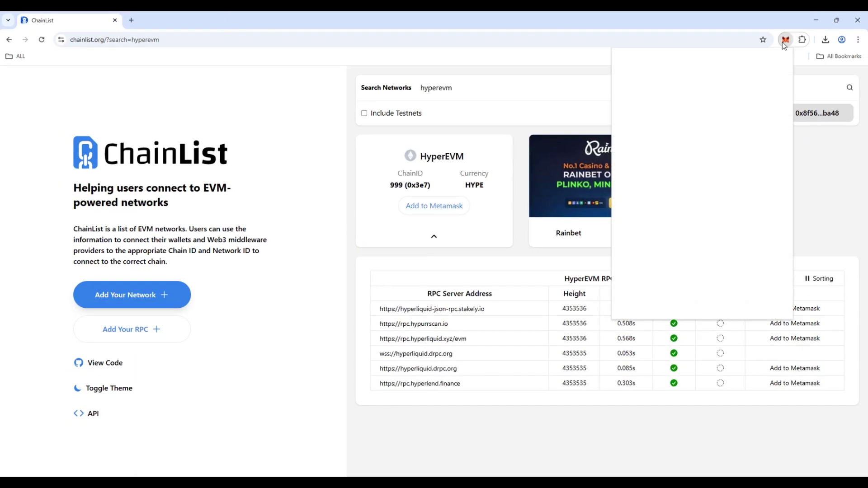
click(635, 64)
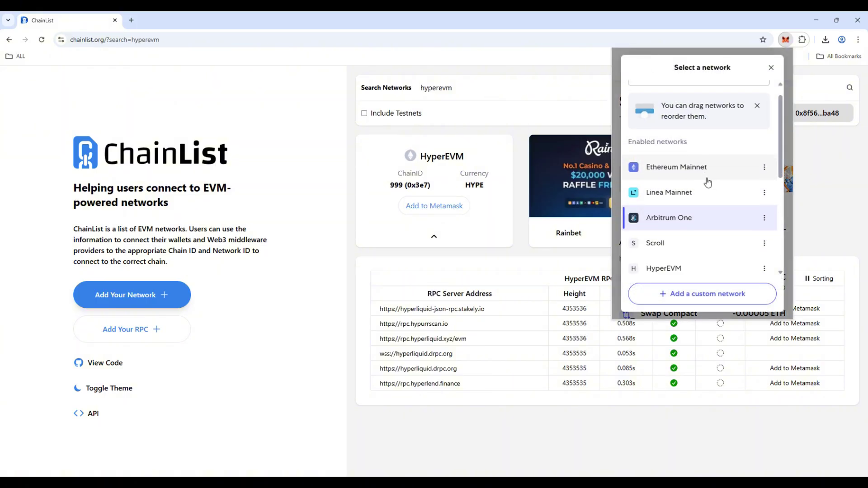
scroll(708, 184, down, 1)
click(656, 241)
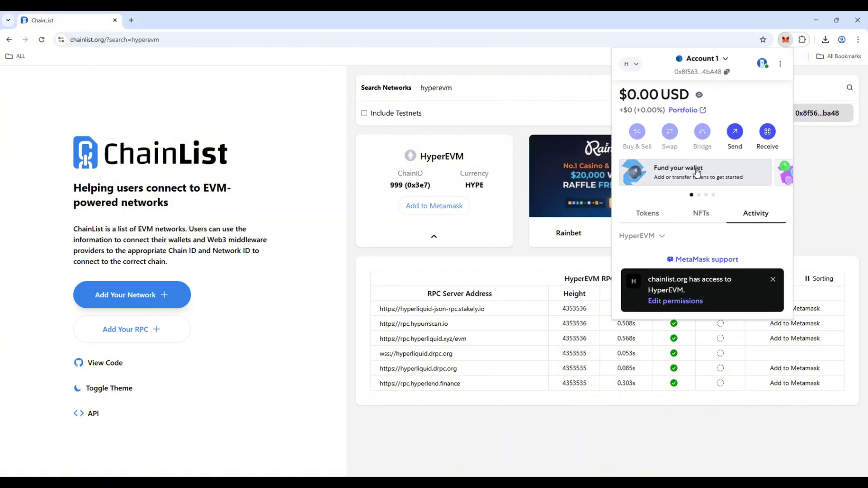
click(662, 219)
scroll(696, 224, down, 1)
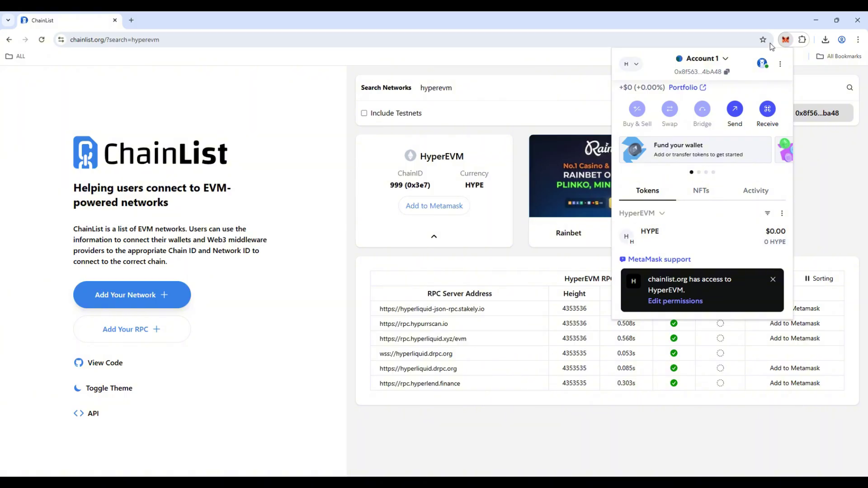
click(786, 39)
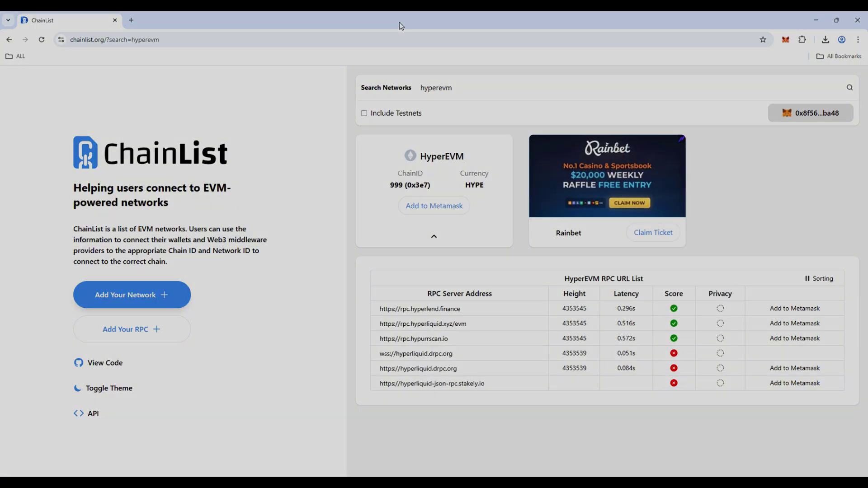